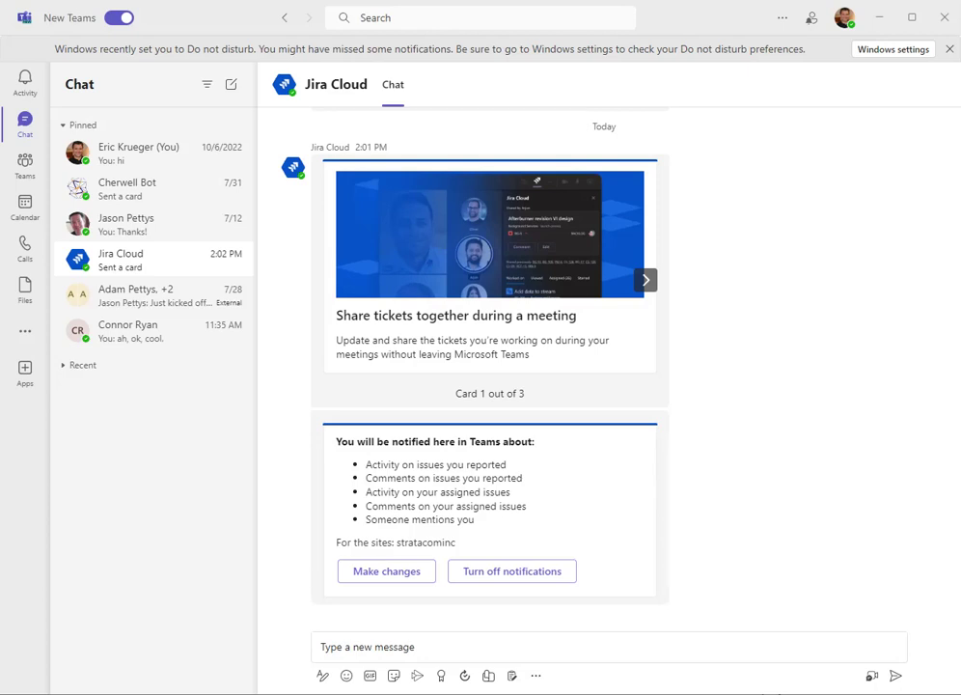
# - In the Jira Cloud bot chat, review the personal notification settings, then close them unsaved
pyautogui.click(149, 261)
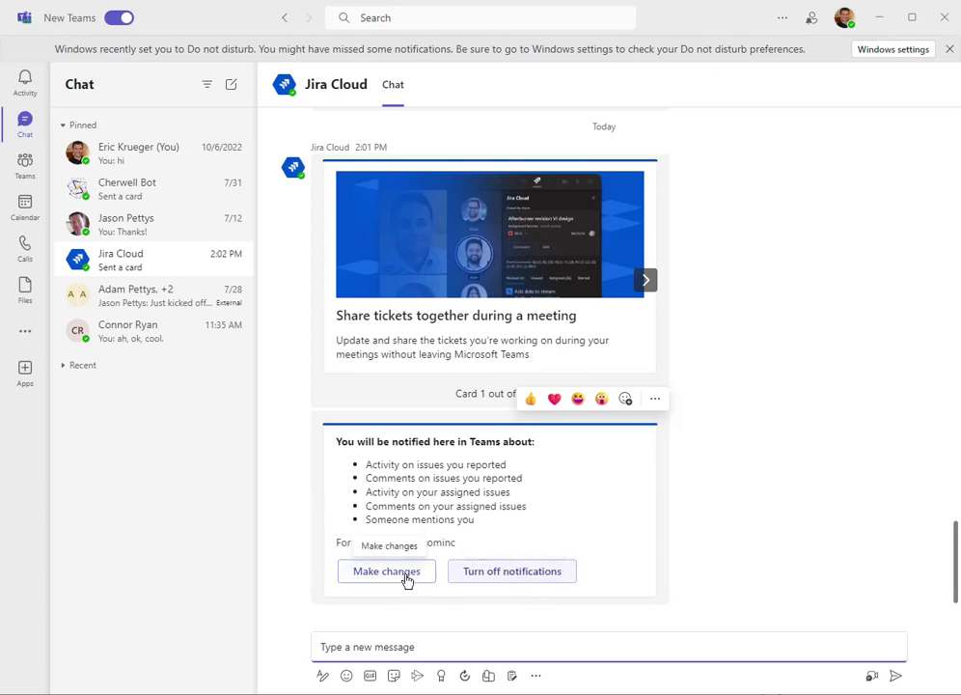
pyautogui.click(395, 579)
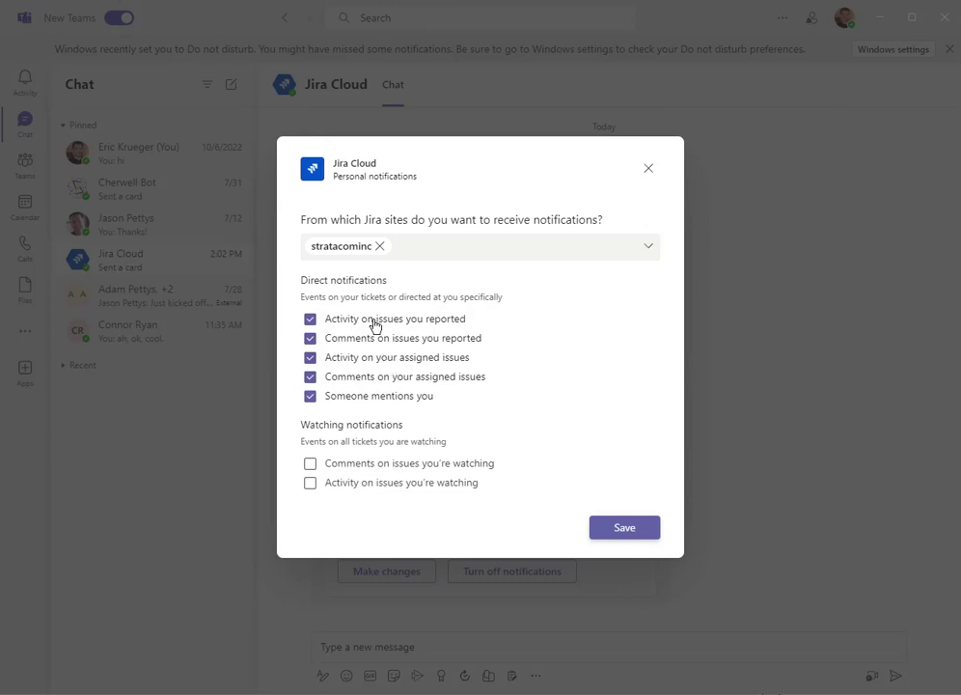
pyautogui.click(648, 170)
# - Post the comment 'my comment' on issue EK-215 from its card in the chat
pyautogui.scroll(3, 786, 330)
pyautogui.scroll(3, 796, 330)
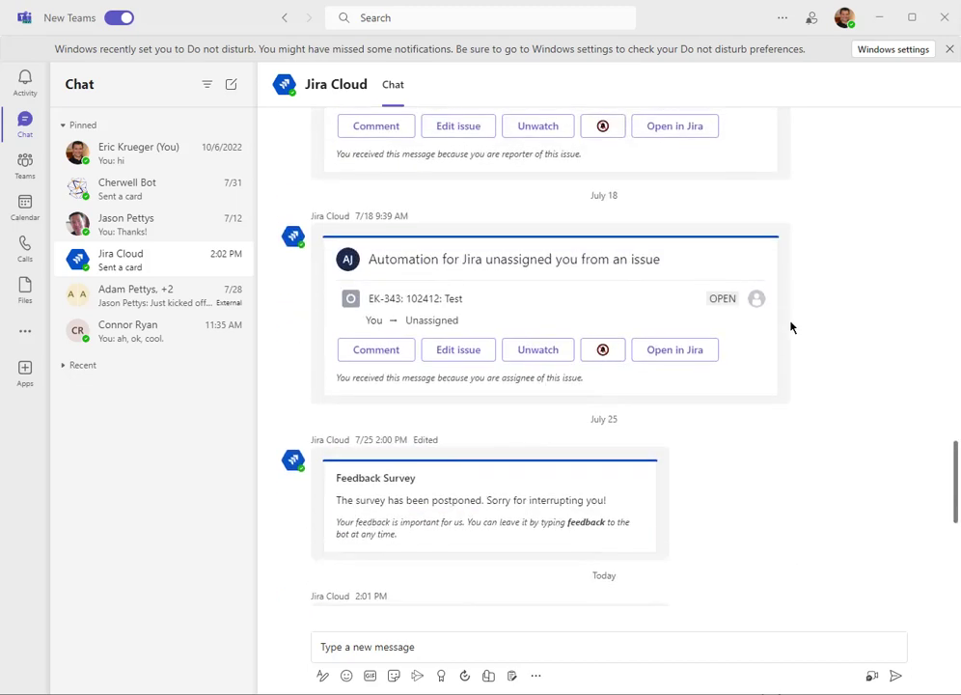
pyautogui.scroll(1, 556, 359)
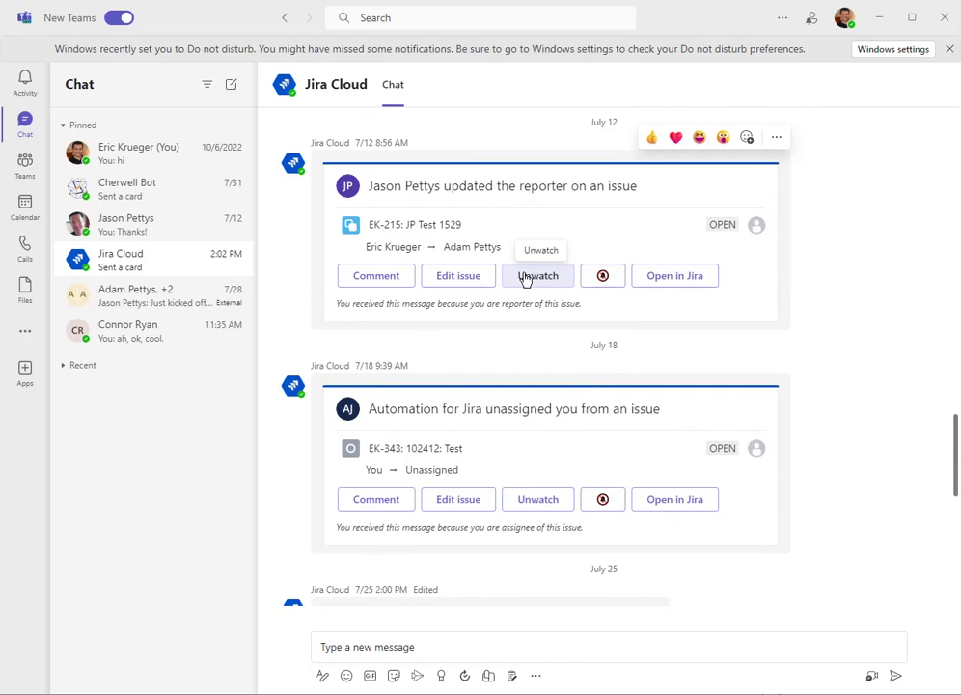
pyautogui.click(368, 280)
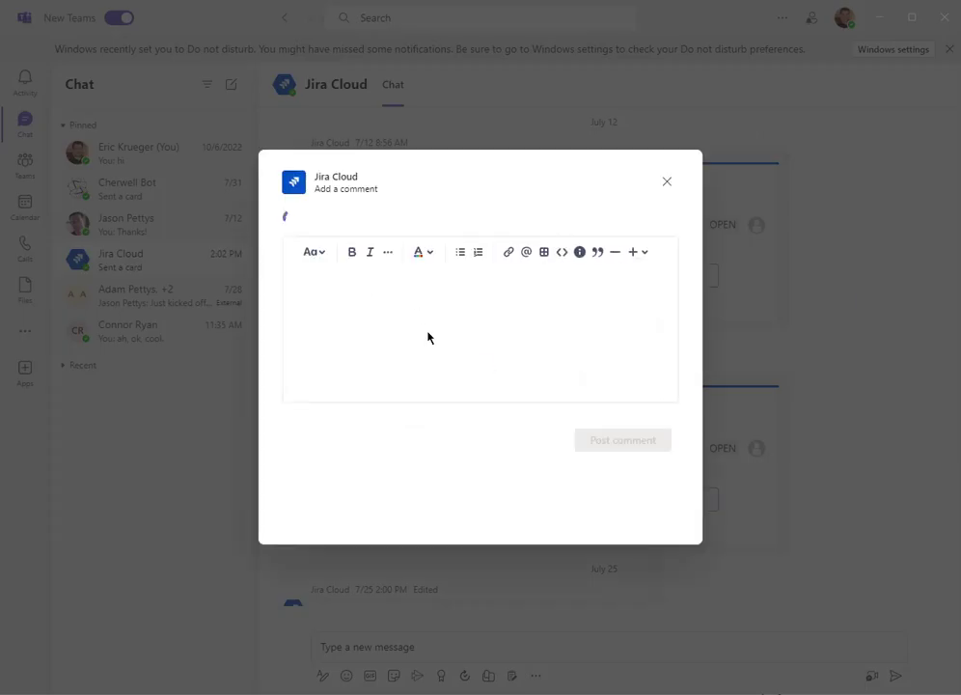
pyautogui.click(379, 295)
pyautogui.write('my comment')
pyautogui.click(603, 442)
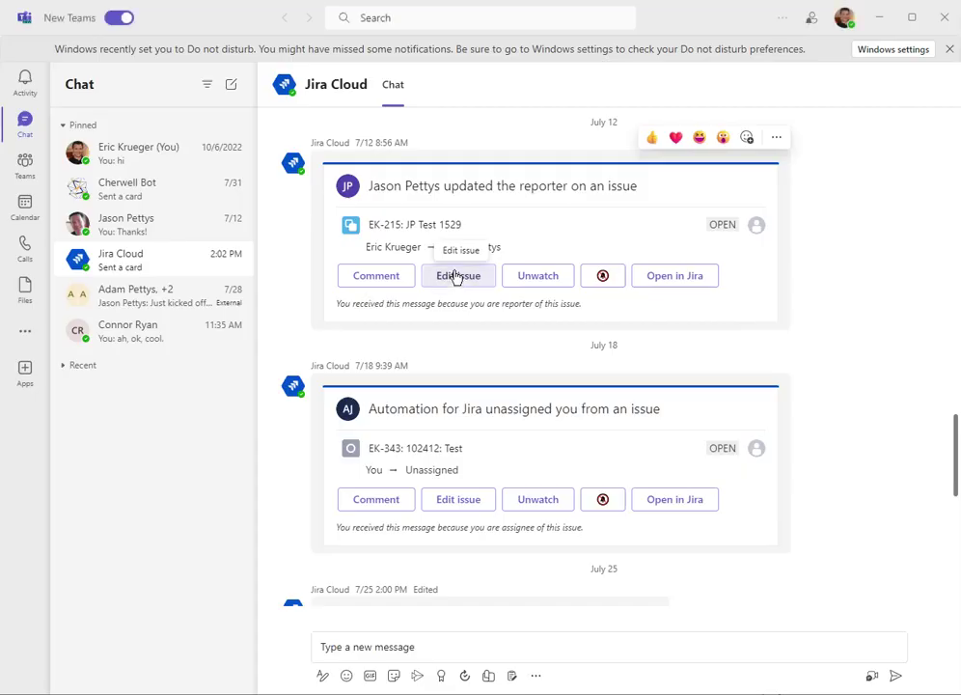
pyautogui.click(455, 275)
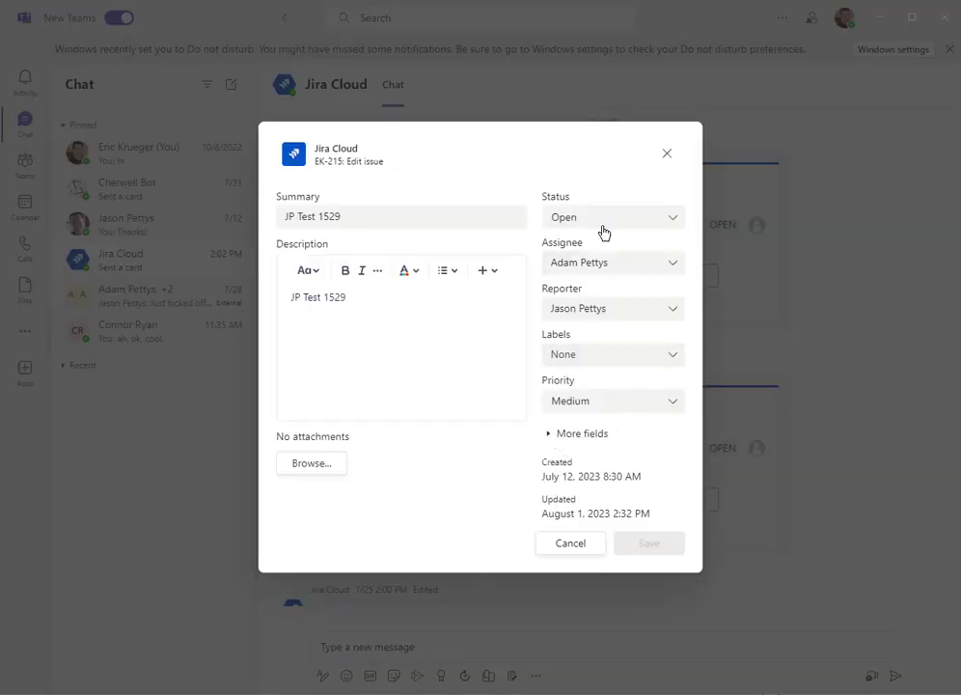
pyautogui.click(551, 436)
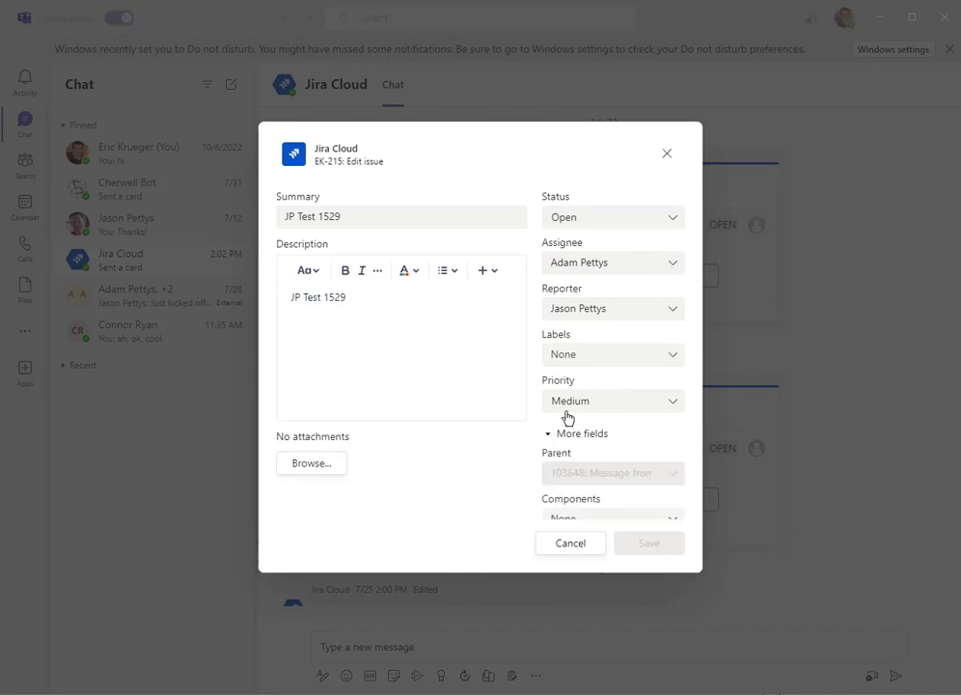
pyautogui.scroll(-5, 567, 417)
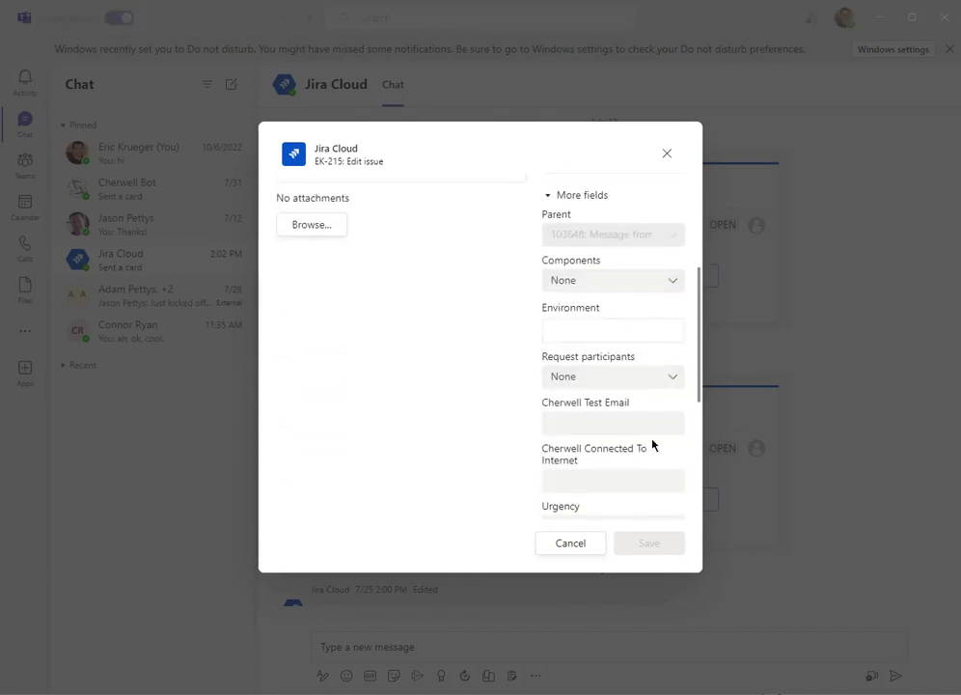
pyautogui.scroll(-1, 634, 444)
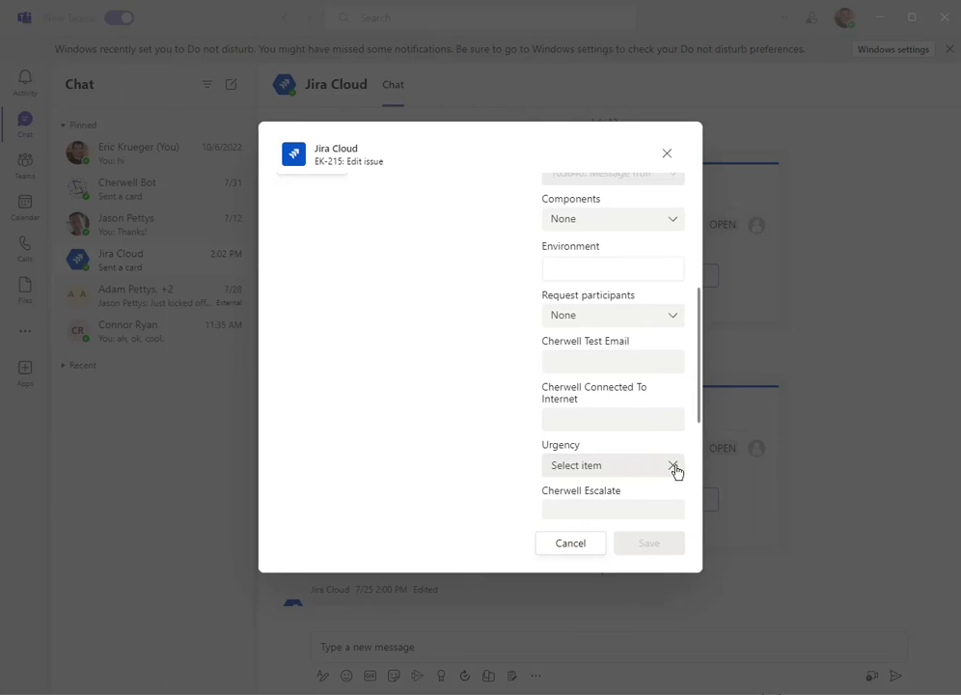
pyautogui.click(642, 467)
pyautogui.click(476, 480)
pyautogui.scroll(-1, 637, 410)
pyautogui.scroll(6, 635, 436)
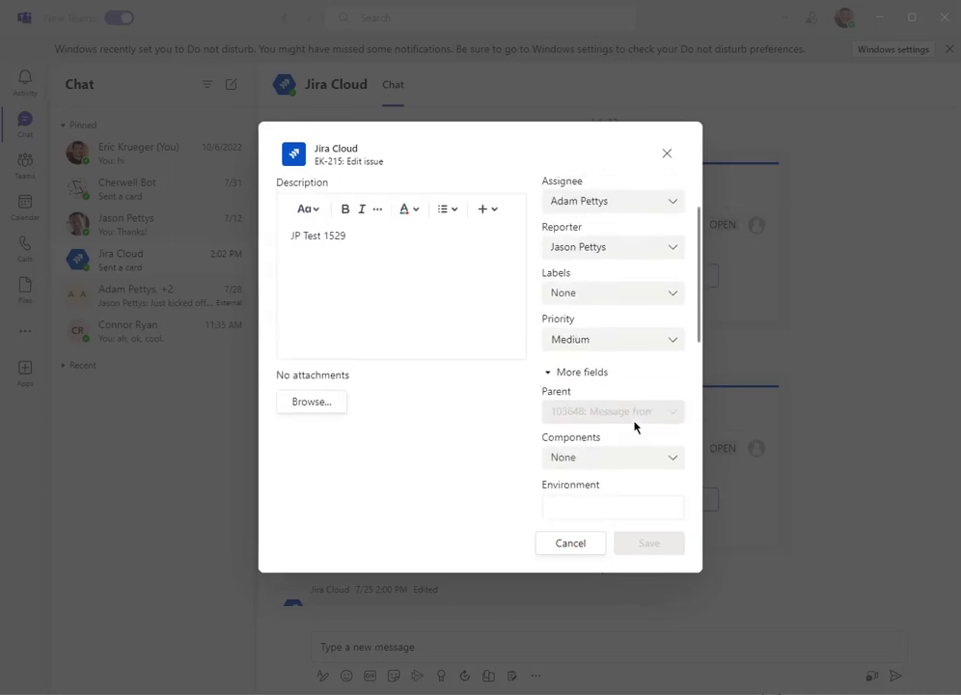
pyautogui.click(561, 546)
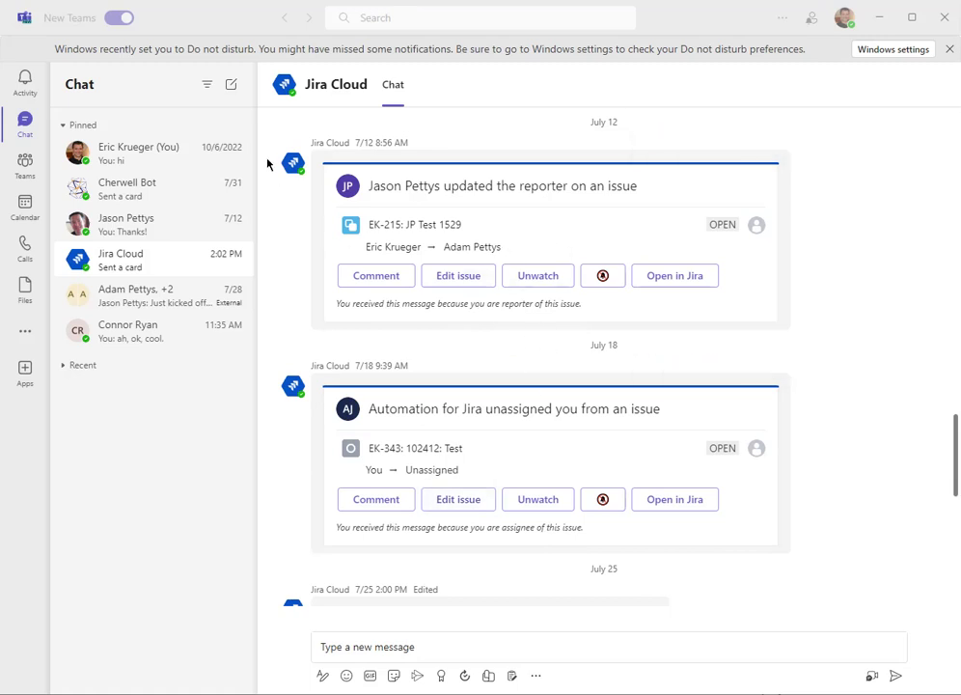
# - Open the General channel's Jira Cloud tab listing Board 2 issues SJQ-2 through SJQ-6
pyautogui.click(24, 162)
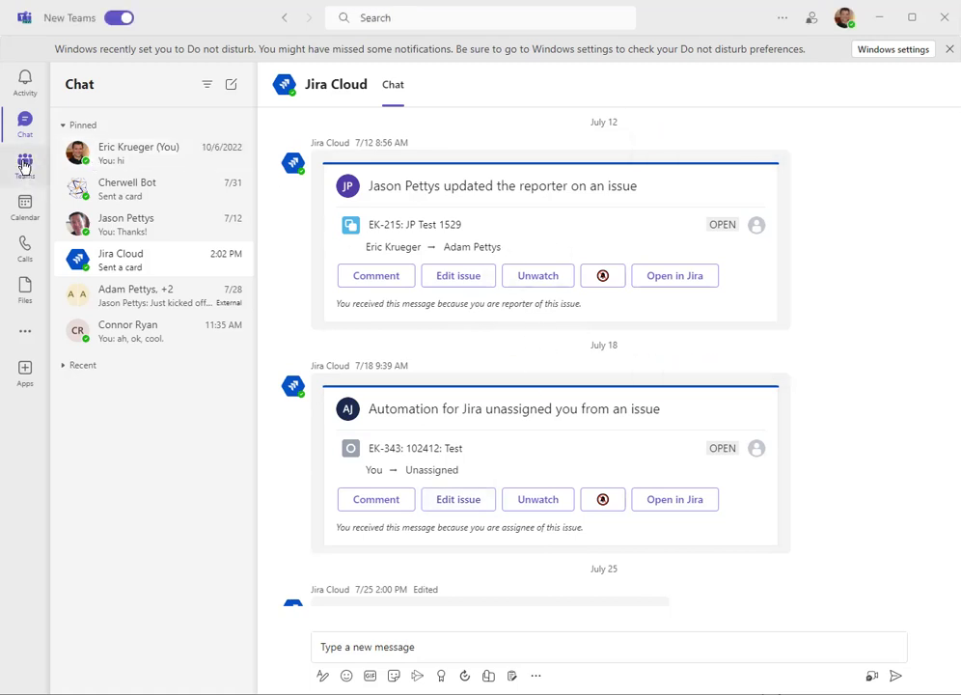
pyautogui.click(63, 182)
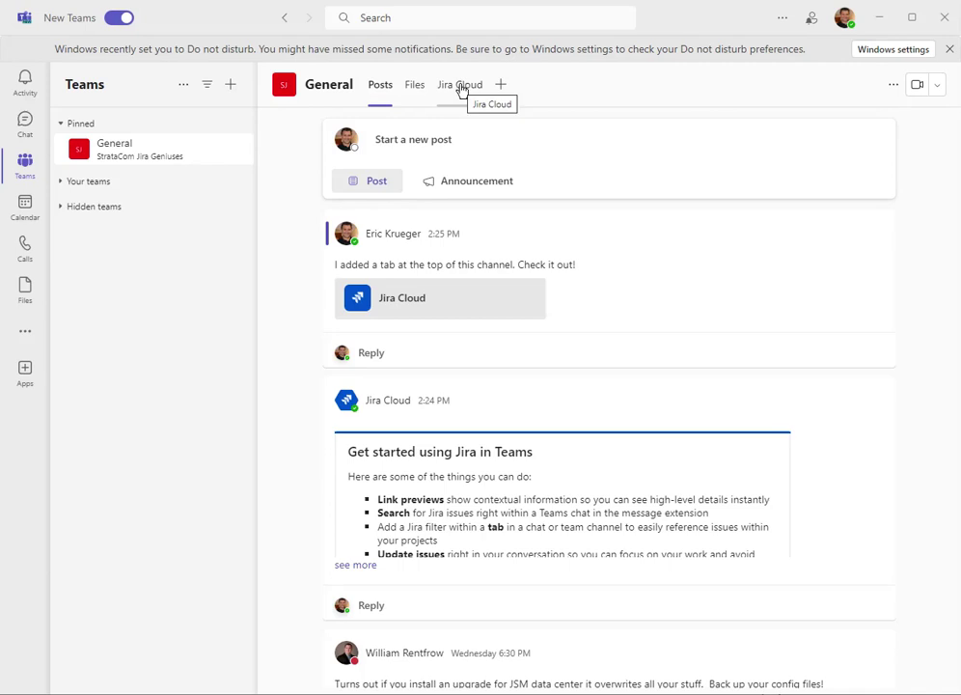
pyautogui.click(461, 89)
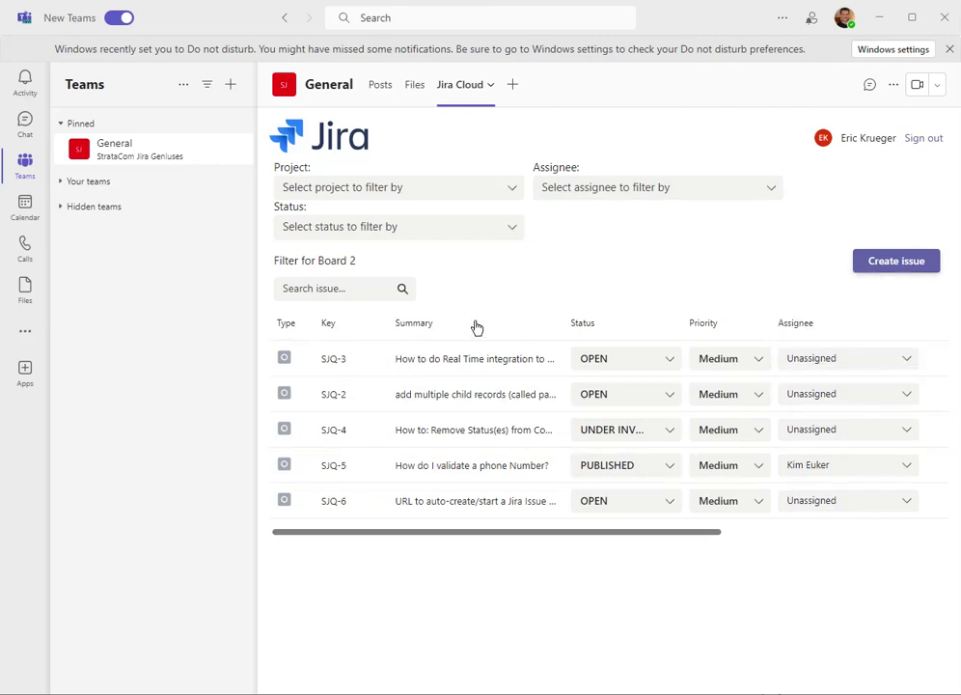
pyautogui.click(510, 188)
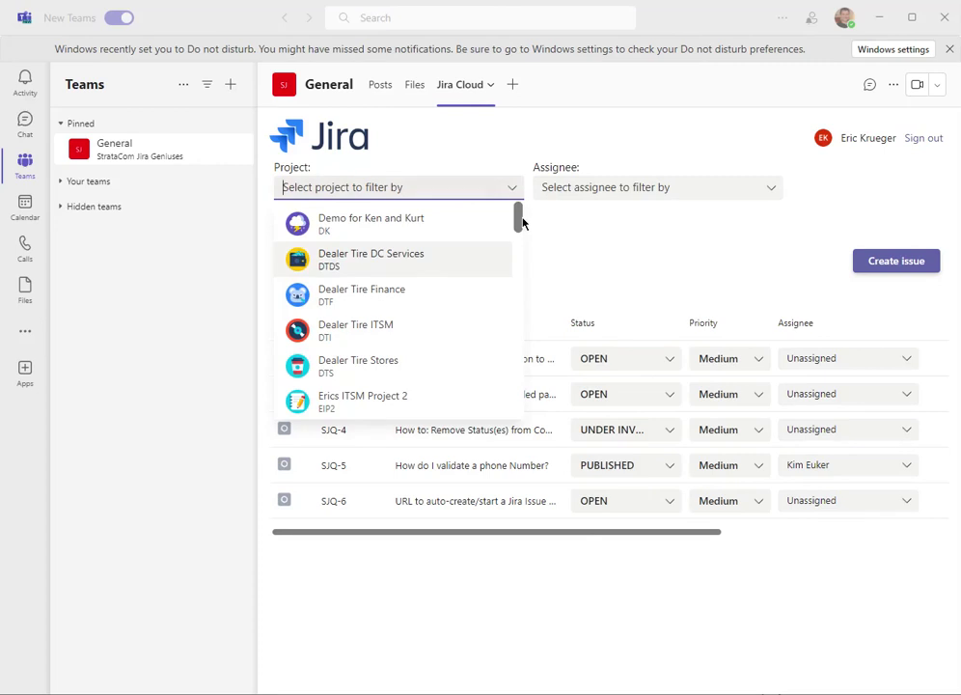
# - Filter the Jira tab to Erics ITSM Project issues assigned to yourself, then open EK-339
pyautogui.scroll(-2, 521, 223)
pyautogui.click(419, 330)
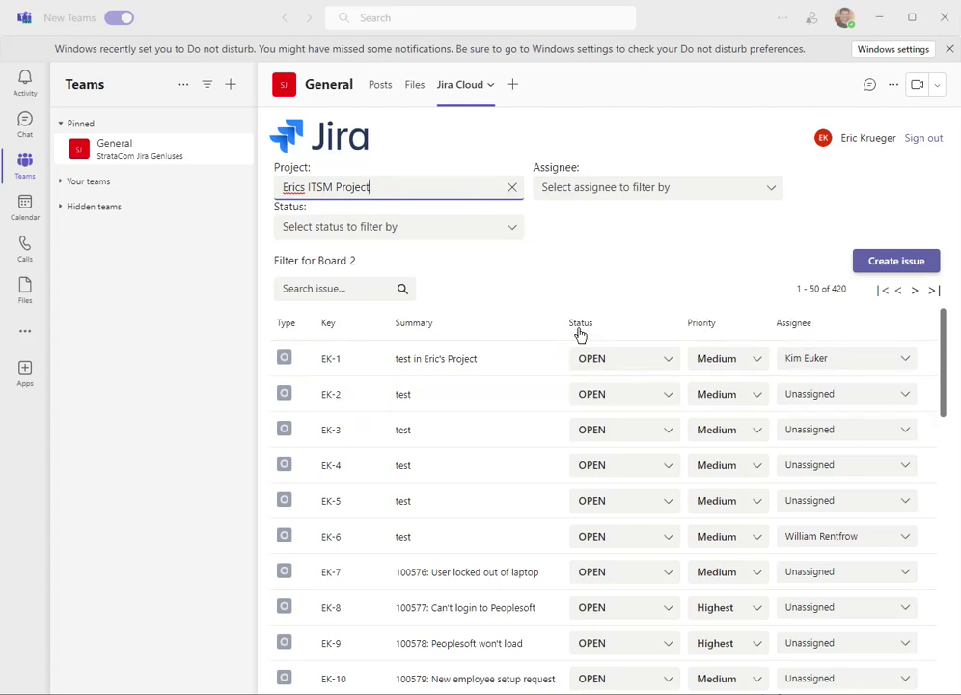
pyautogui.click(637, 191)
pyautogui.click(636, 301)
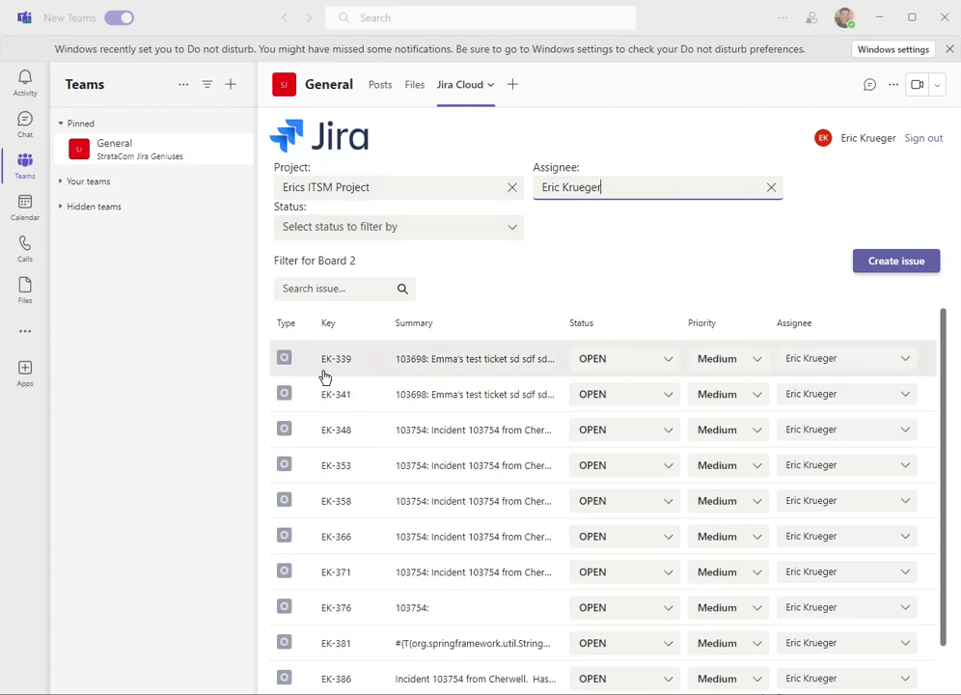
pyautogui.click(330, 365)
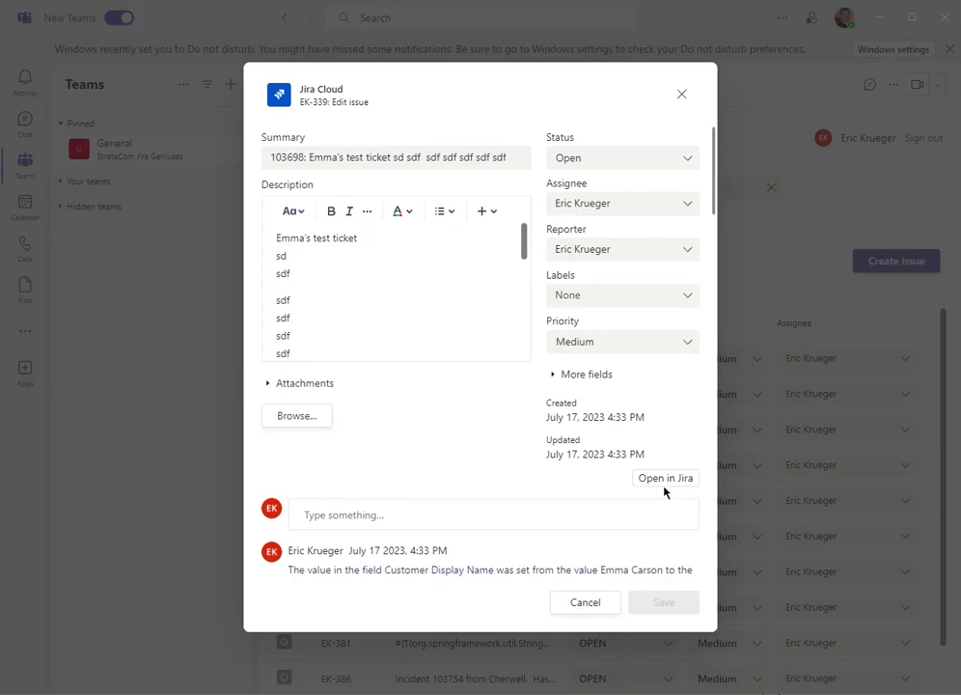
# - Look through EK-339's edit history and cancel the editor without saving
pyautogui.scroll(-5, 589, 292)
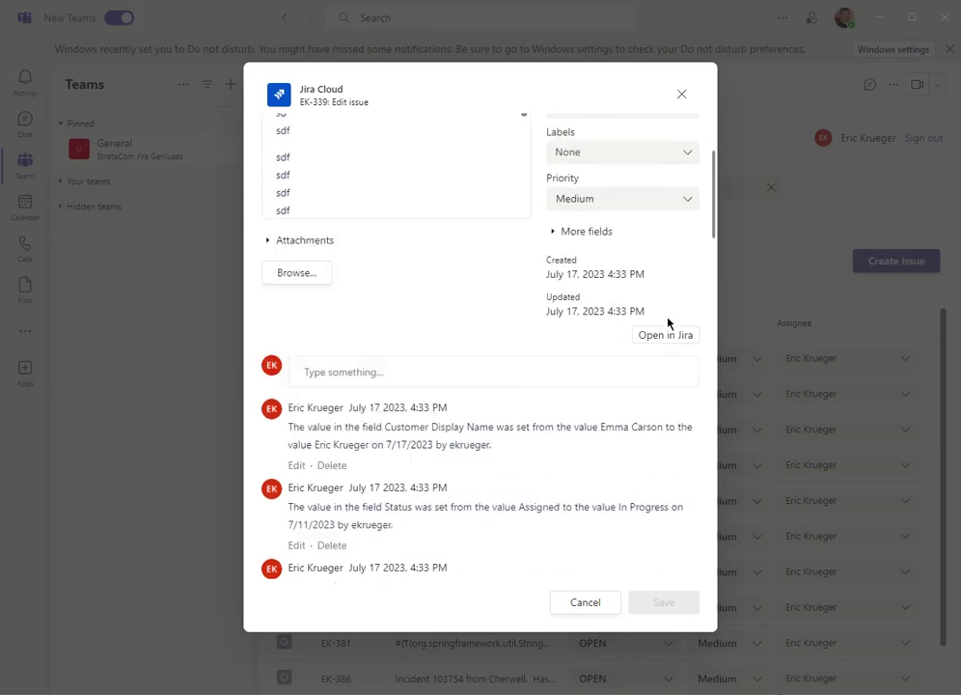
pyautogui.scroll(-7, 452, 343)
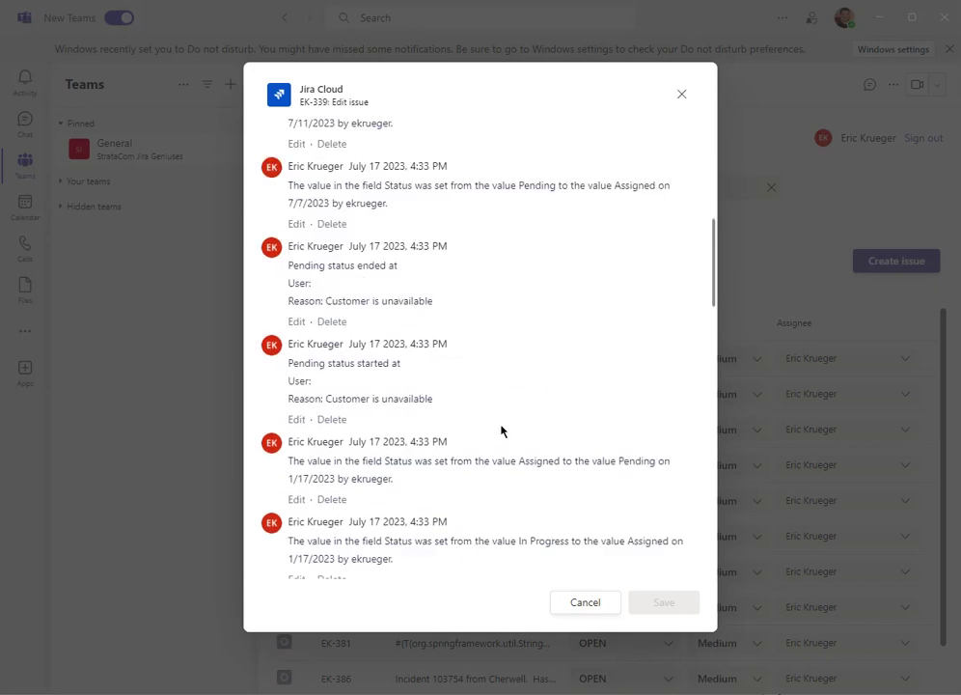
pyautogui.scroll(7, 502, 431)
pyautogui.scroll(3, 538, 412)
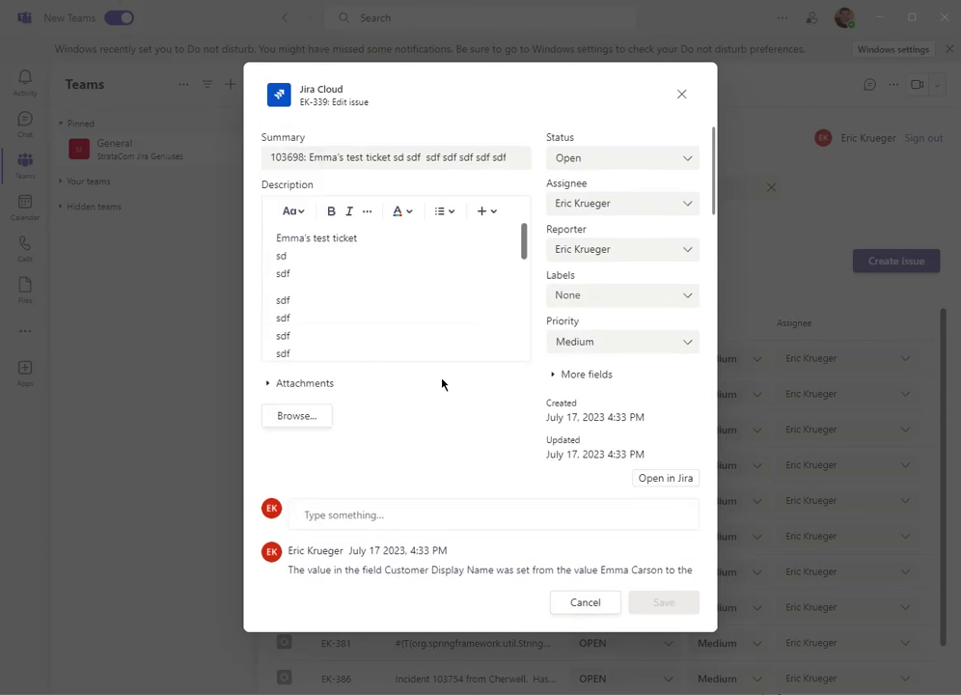
pyautogui.click(596, 605)
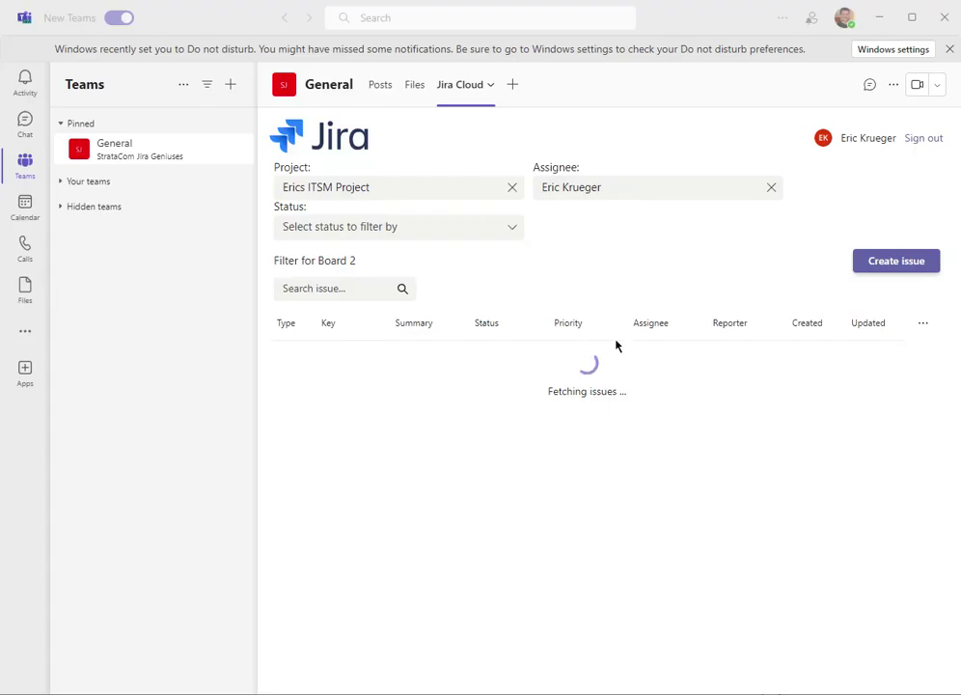
pyautogui.click(899, 264)
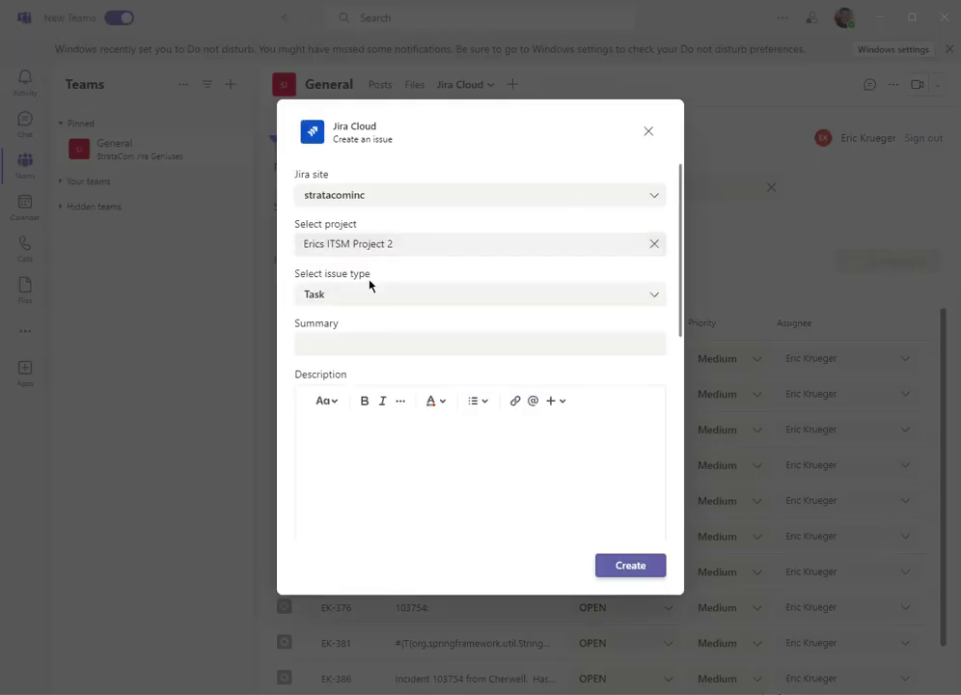
# - Create a [System] Incident titled 'test incident' with the description 'My test incident'
pyautogui.click(367, 298)
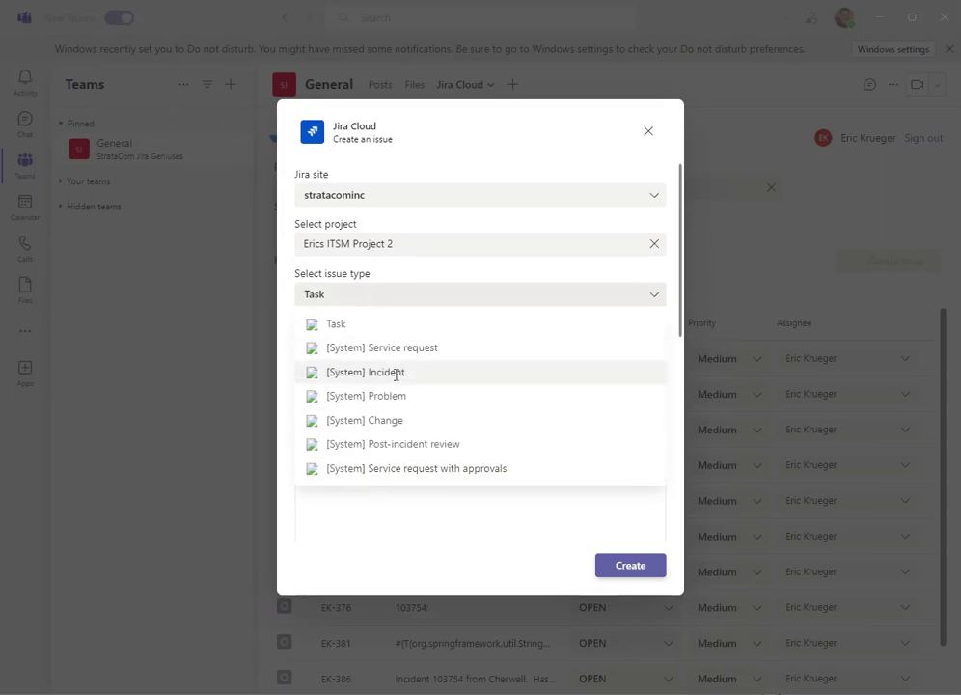
pyautogui.click(393, 372)
pyautogui.click(384, 345)
pyautogui.write('test incident')
pyautogui.press('Tab')
pyautogui.press('Tab')
pyautogui.click(366, 463)
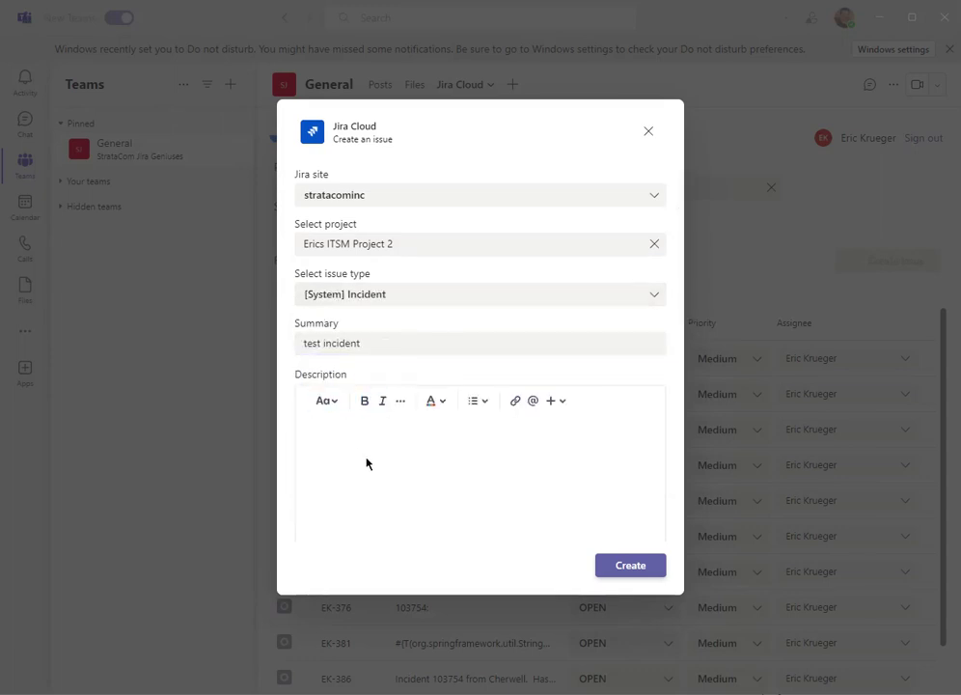
pyautogui.write('My ters')
pyautogui.press('BackSpace')
pyautogui.press('BackSpace')
pyautogui.write('st incident')
pyautogui.click(637, 566)
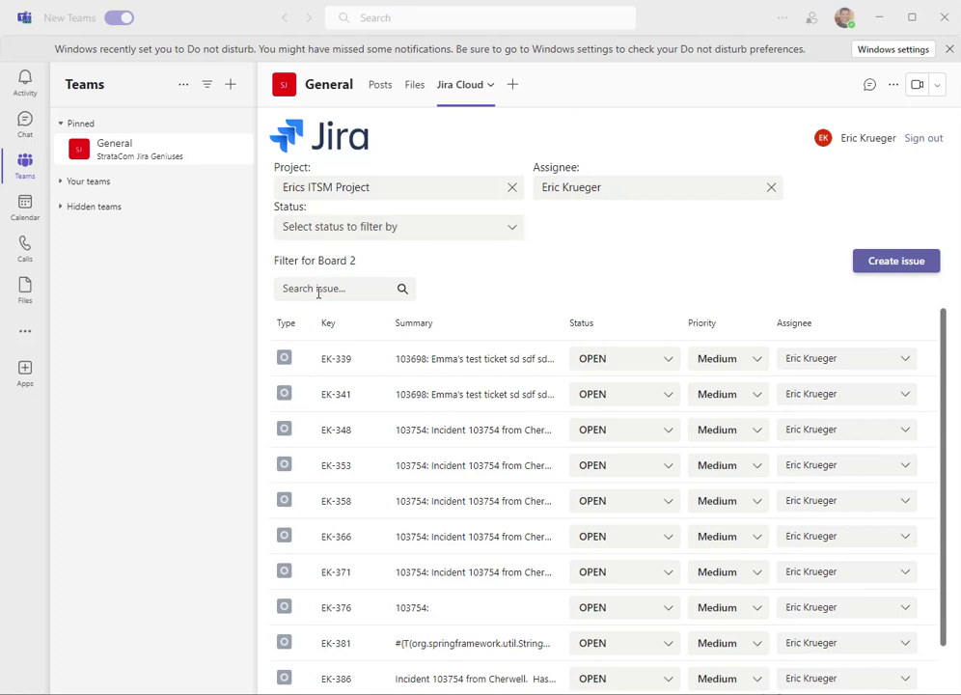
pyautogui.click(26, 157)
# - In the colleague's one-on-one chat, open a Create task form for a message and close it unsaved
pyautogui.click(26, 130)
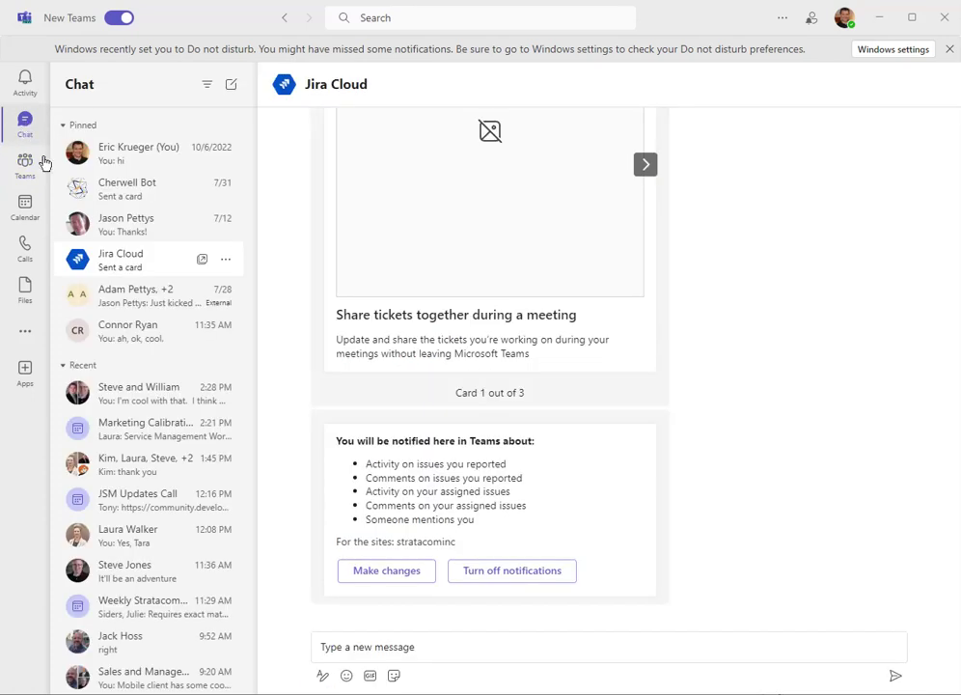
pyautogui.click(146, 223)
pyautogui.click(809, 488)
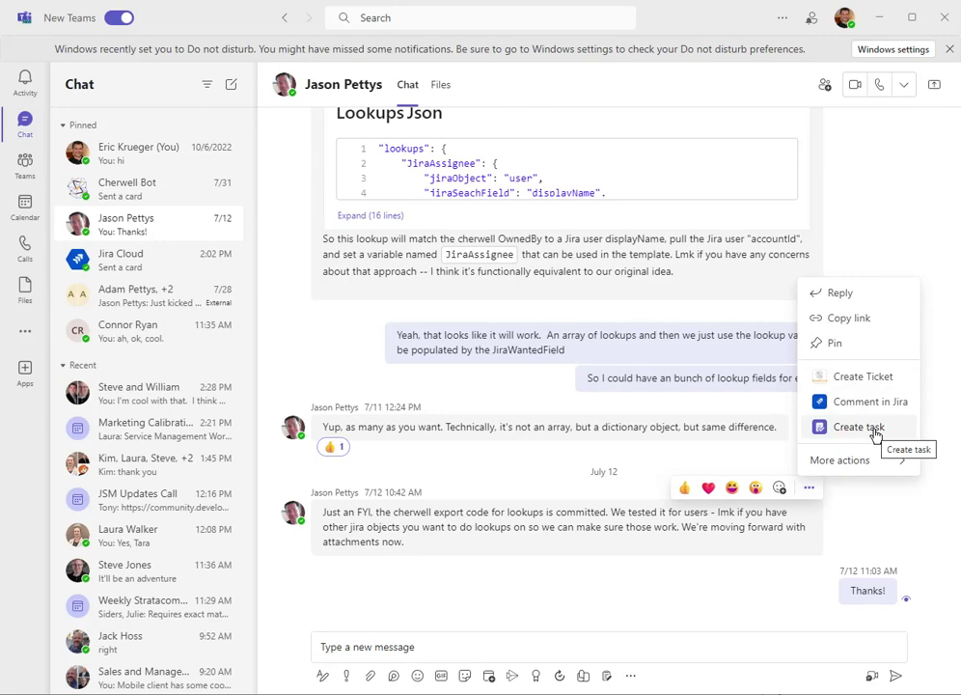
pyautogui.click(875, 426)
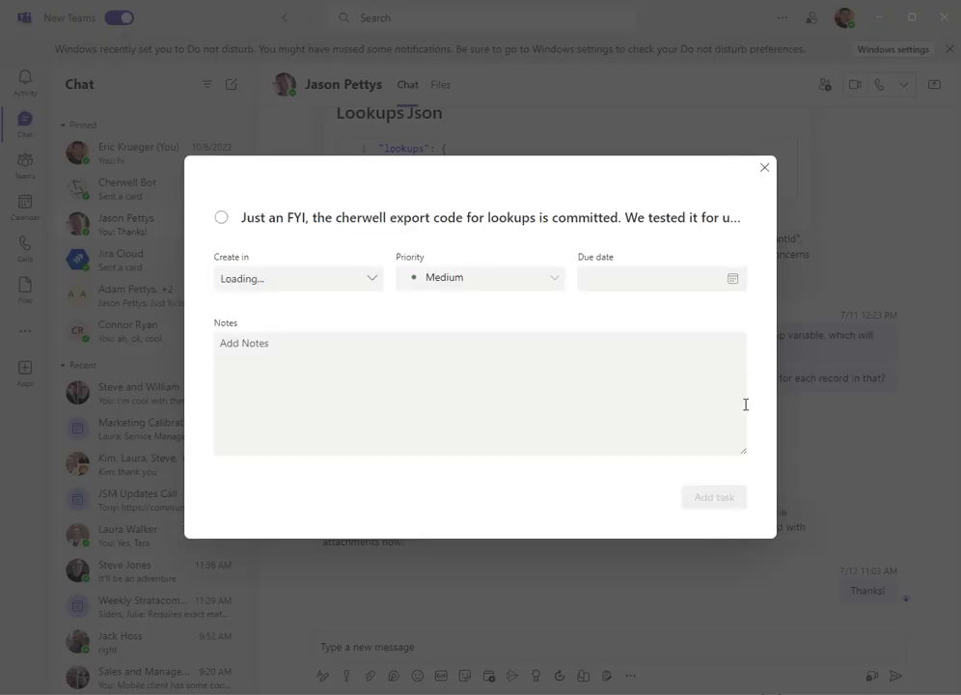
pyautogui.click(764, 169)
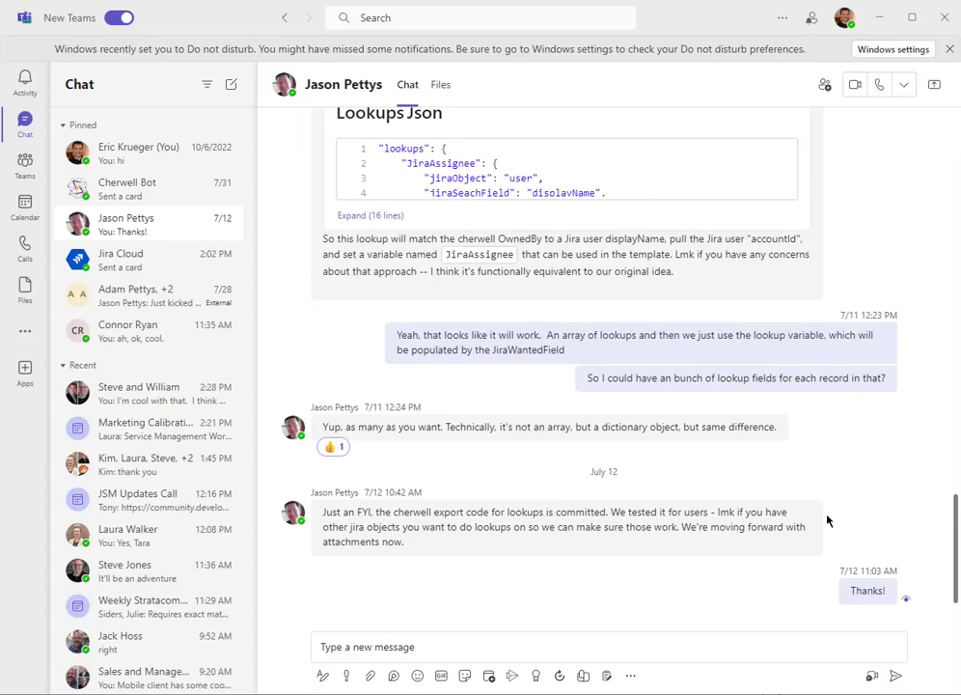
pyautogui.click(809, 487)
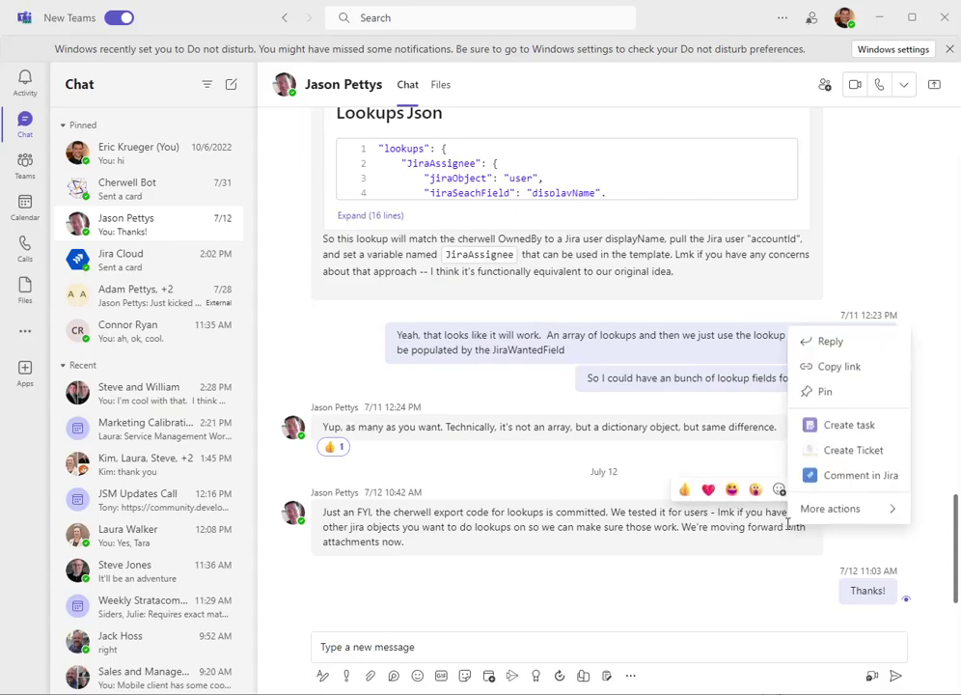
# - Post the Cherwell export message as a comment on EIP2-9 on the stratacominc Jira site
pyautogui.click(846, 477)
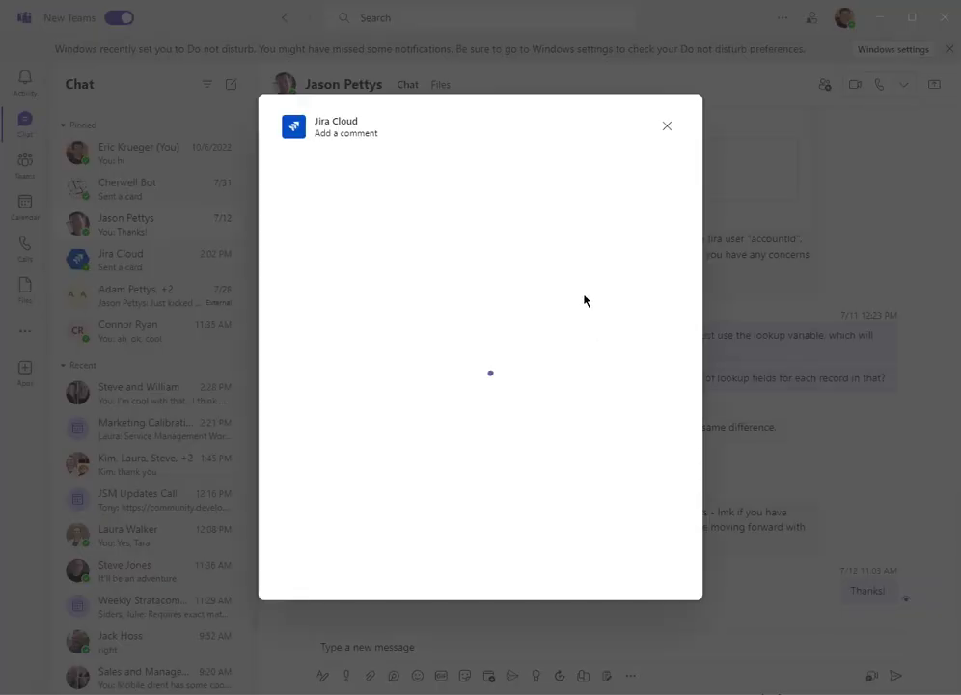
pyautogui.click(502, 371)
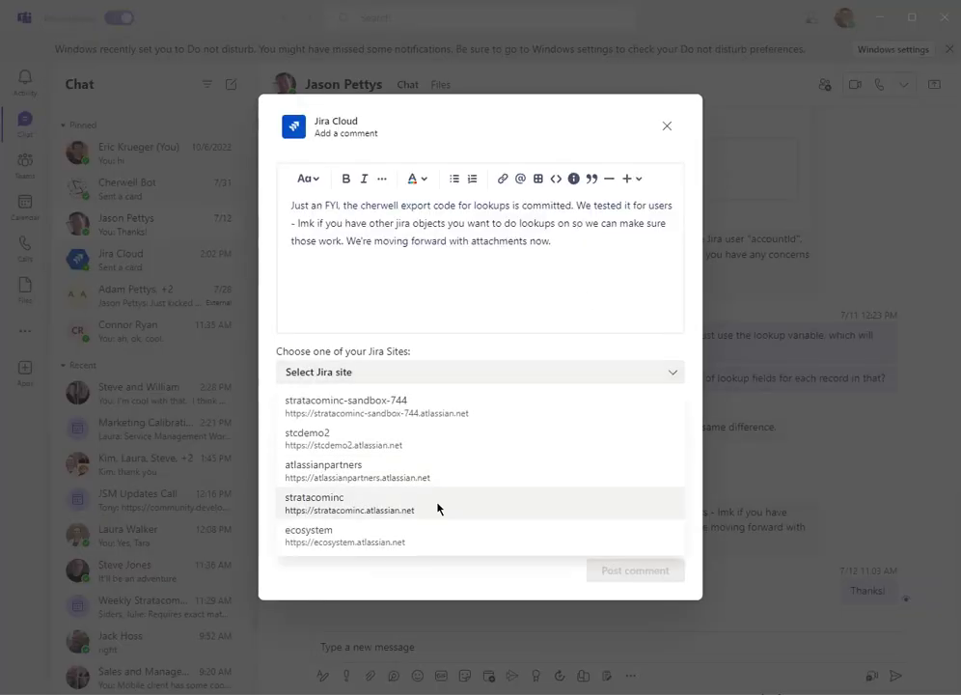
pyautogui.click(438, 506)
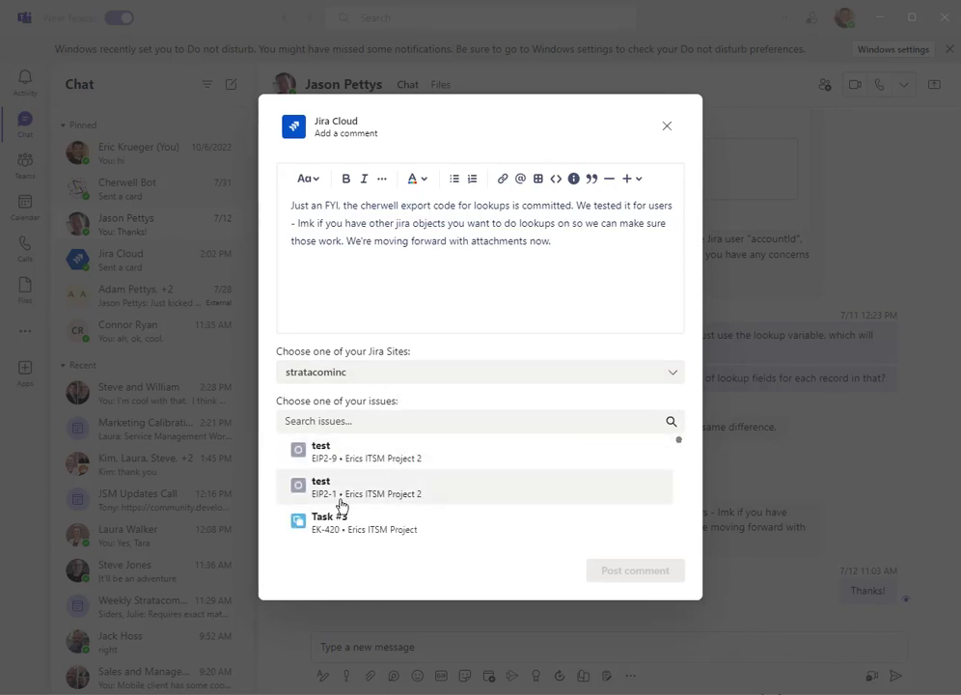
pyautogui.click(295, 459)
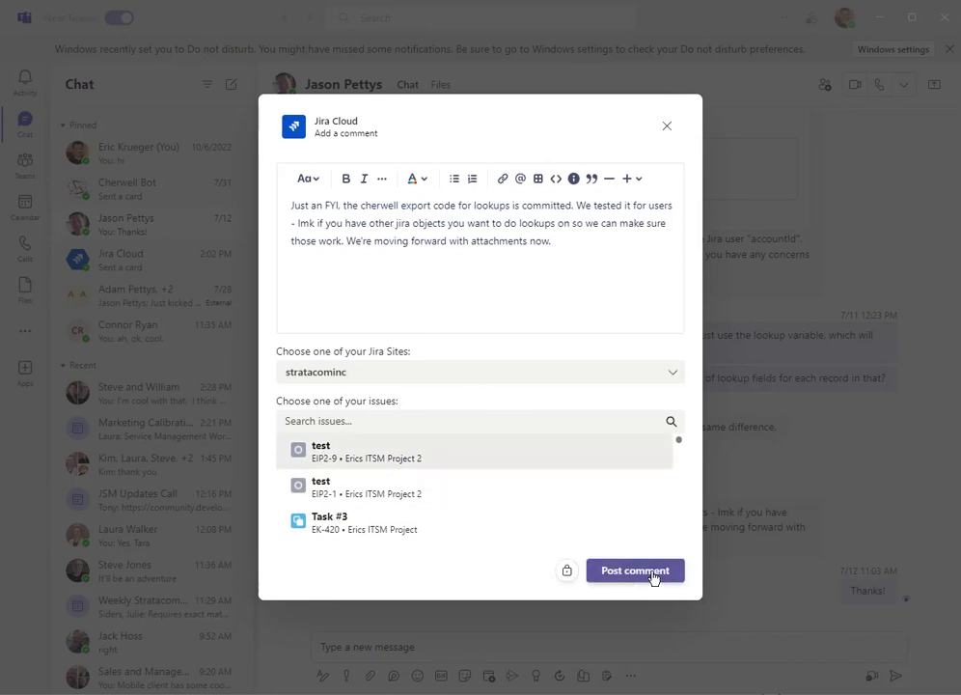
pyautogui.click(653, 572)
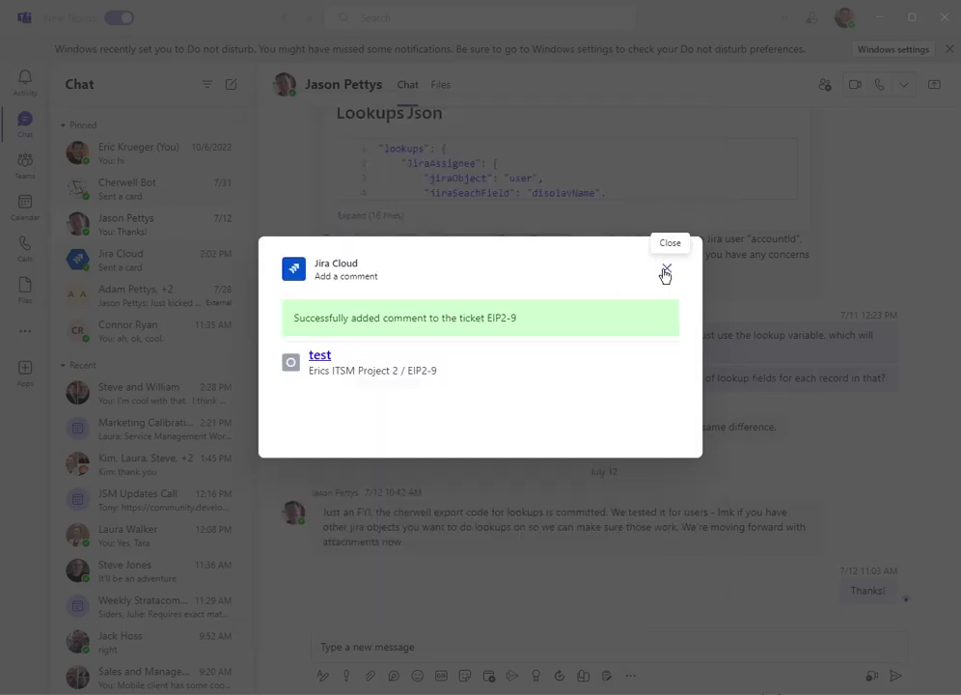
pyautogui.click(666, 271)
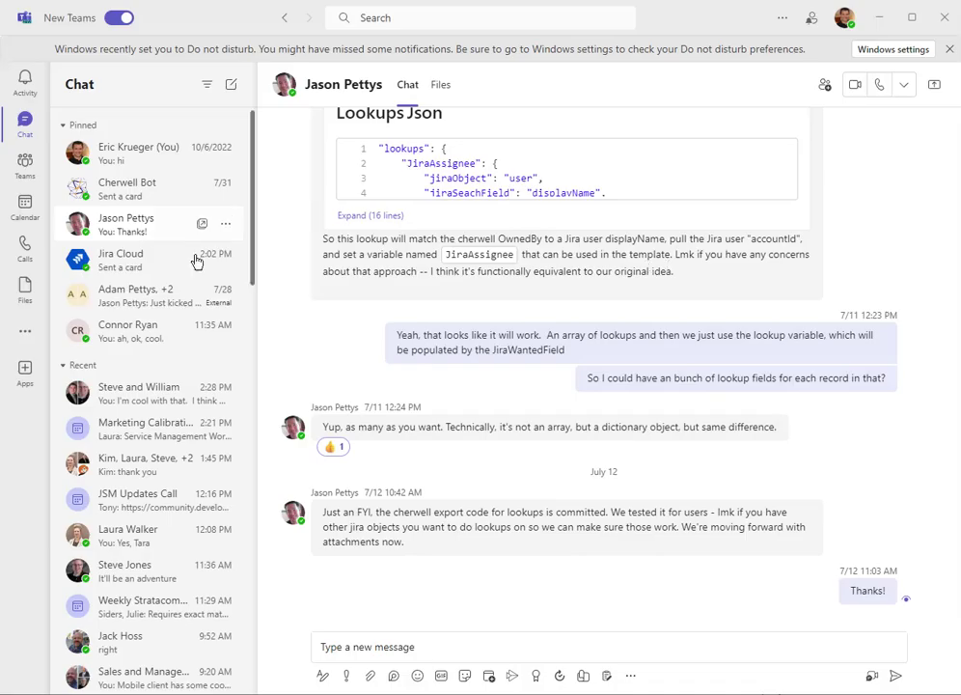
# - Switch to the Jira Cloud bot chat with its notification summary and collapse the Recent group
pyautogui.click(147, 264)
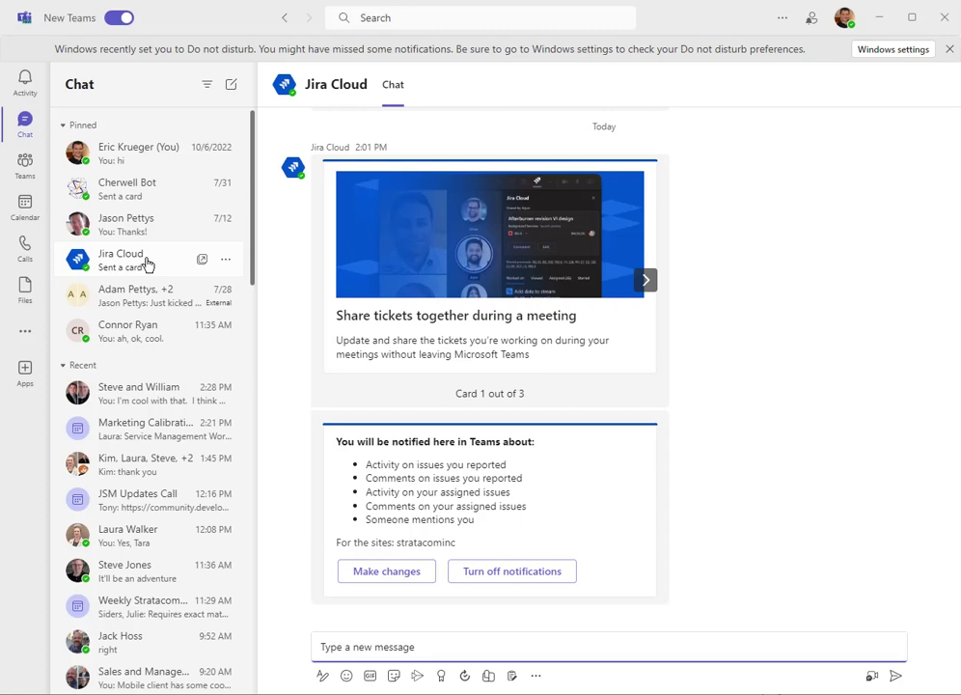
pyautogui.click(66, 366)
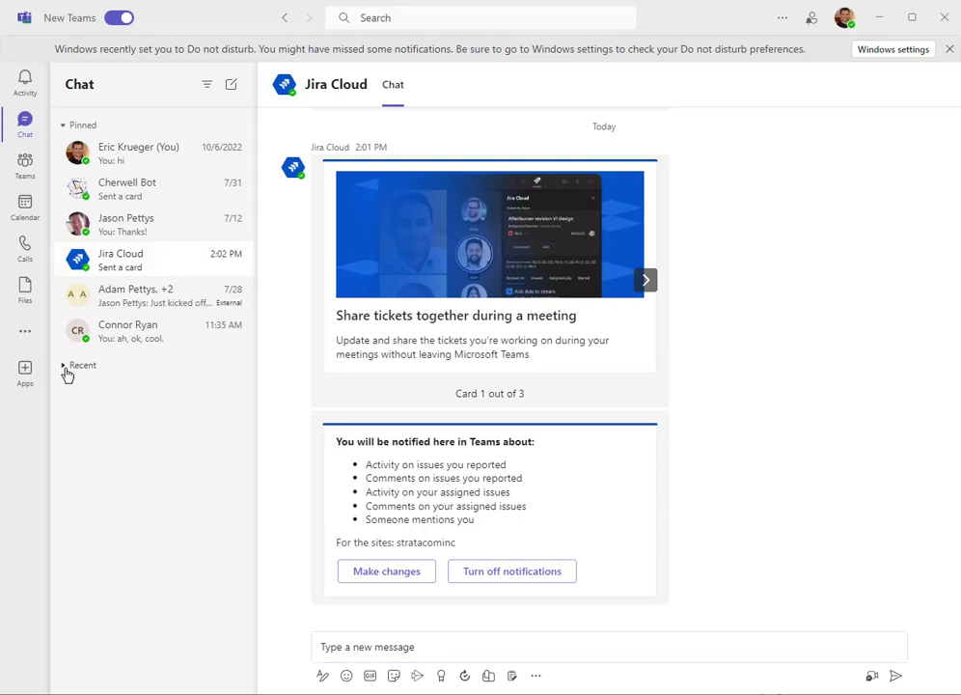